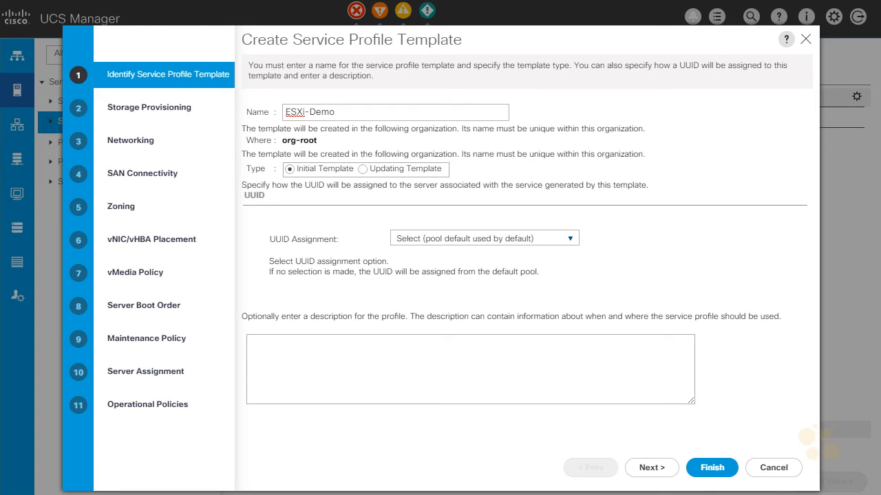
{"action": "mouse_move", "coordinate": [678, 110]}
{"action": "left_mouse_down"}
{"action": "mouse_move", "coordinate": [730, 148]}
{"action": "mouse_move", "coordinate": [673, 107]}
{"action": "left_mouse_up"}
{"action": "mouse_move", "coordinate": [745, 127]}
{"action": "left_mouse_down"}
{"action": "mouse_move", "coordinate": [758, 143]}
{"action": "mouse_move", "coordinate": [777, 139]}
{"action": "mouse_move", "coordinate": [786, 116]}
{"action": "left_mouse_up"}
{"action": "left_click", "coordinate": [790, 140]}
{"action": "mouse_move", "coordinate": [687, 164]}
{"action": "left_mouse_down"}
{"action": "mouse_move", "coordinate": [655, 208]}
{"action": "mouse_move", "coordinate": [670, 202]}
{"action": "left_mouse_up"}
{"action": "mouse_move", "coordinate": [625, 220]}
{"action": "left_mouse_down"}
{"action": "mouse_move", "coordinate": [663, 265]}
{"action": "mouse_move", "coordinate": [618, 221]}
{"action": "left_mouse_up"}
{"action": "mouse_move", "coordinate": [698, 120]}
{"action": "left_mouse_down"}
{"action": "mouse_move", "coordinate": [686, 137]}
{"action": "mouse_move", "coordinate": [702, 126]}
{"action": "mouse_move", "coordinate": [716, 138]}
{"action": "left_mouse_up"}
{"action": "left_click_drag", "start_coordinate": [709, 120], "coordinate": [727, 119]}
{"action": "left_click_drag", "start_coordinate": [643, 234], "coordinate": [630, 253]}
{"action": "left_click_drag", "start_coordinate": [648, 252], "coordinate": [657, 230]}
{"action": "mouse_move", "coordinate": [748, 157]}
{"action": "left_mouse_down"}
{"action": "mouse_move", "coordinate": [783, 176]}
{"action": "mouse_move", "coordinate": [802, 168]}
{"action": "left_mouse_up"}
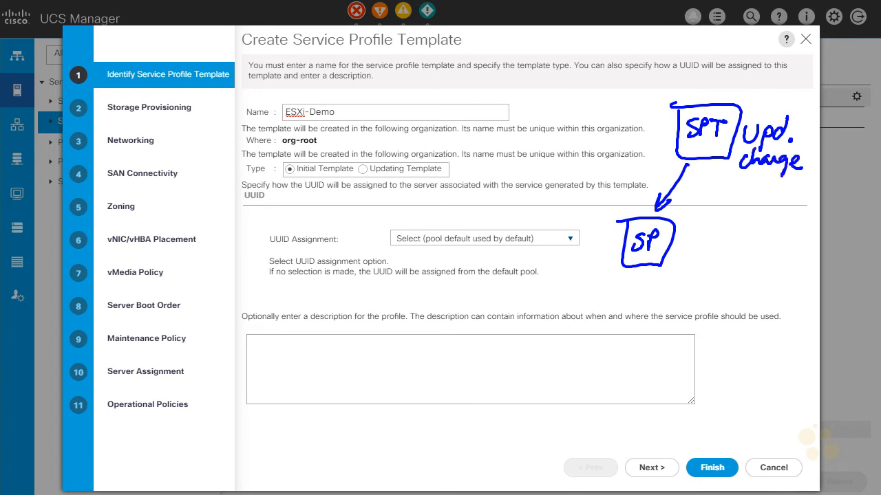
{"action": "left_click_drag", "start_coordinate": [734, 178], "coordinate": [705, 205]}
{"action": "left_click_drag", "start_coordinate": [705, 198], "coordinate": [711, 205]}
{"action": "left_click_drag", "start_coordinate": [702, 140], "coordinate": [724, 142]}
{"action": "left_click_drag", "start_coordinate": [630, 256], "coordinate": [645, 254]}
{"action": "left_click_drag", "start_coordinate": [719, 227], "coordinate": [756, 224]}
{"action": "left_click_drag", "start_coordinate": [766, 211], "coordinate": [764, 229]}
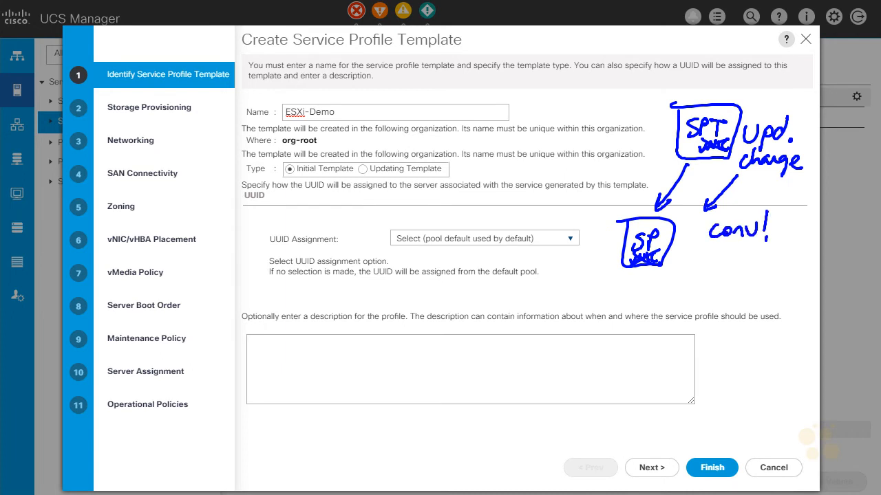
{"action": "mouse_move", "coordinate": [712, 266]}
{"action": "left_mouse_down"}
{"action": "mouse_move", "coordinate": [725, 254]}
{"action": "mouse_move", "coordinate": [771, 257]}
{"action": "left_mouse_up"}
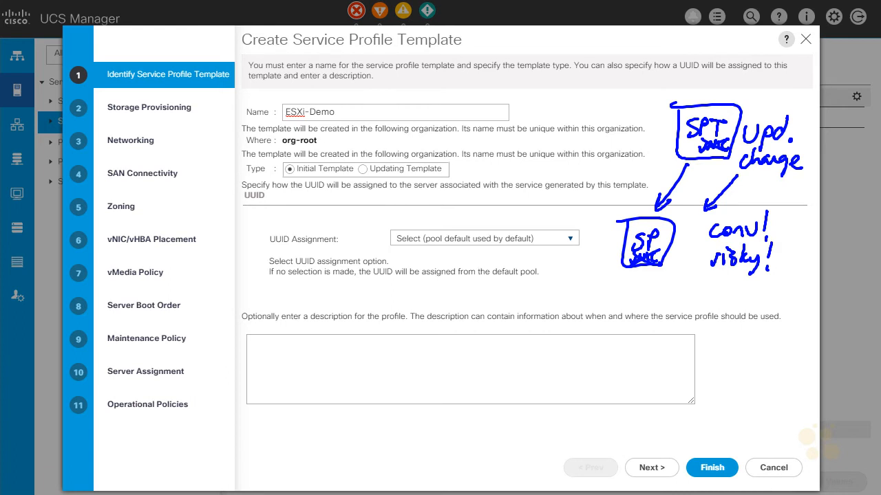
{"action": "key", "text": "Escape"}
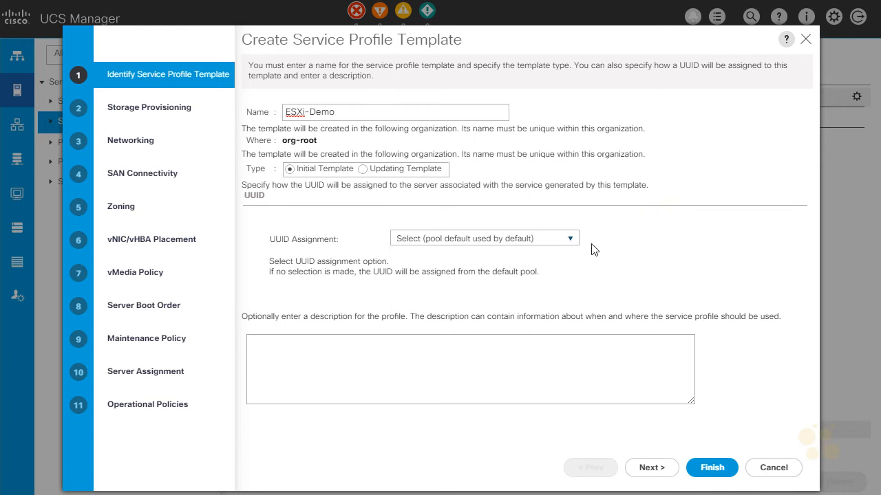
Assign the template's UUID from the default domain pool and continue to Storage Provisioning.
{"action": "left_click", "coordinate": [570, 240]}
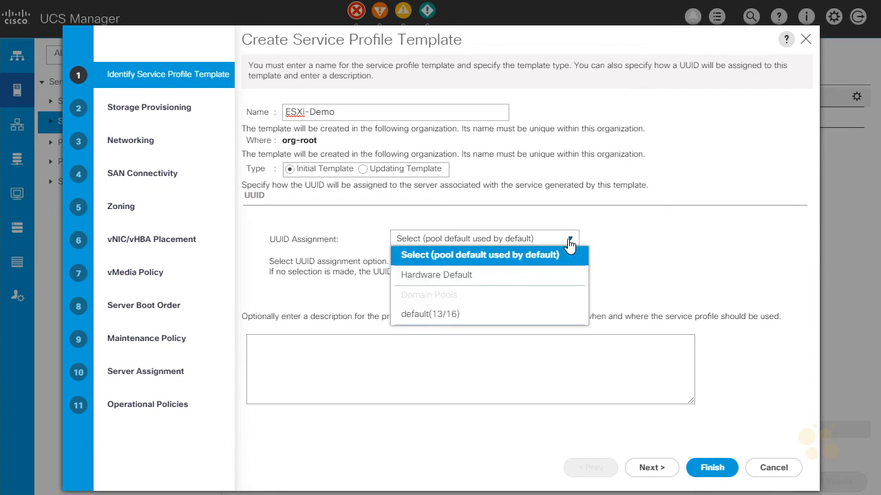
{"action": "left_click", "coordinate": [447, 318]}
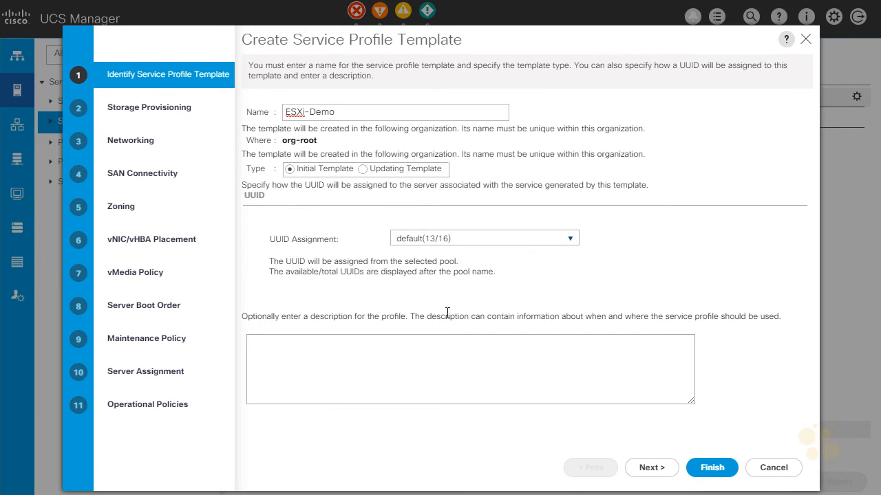
{"action": "left_click", "coordinate": [648, 468]}
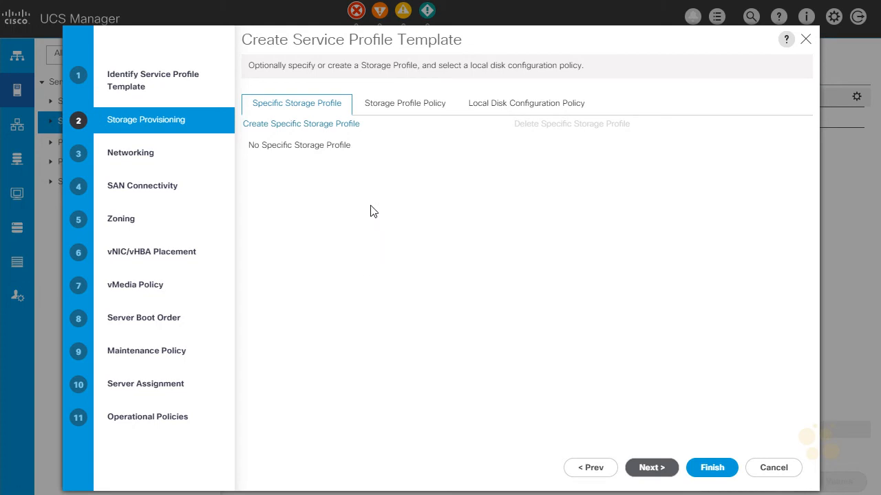
Choose SD_Boot_No_Disk as the local disk configuration policy and continue to Networking.
{"action": "left_click", "coordinate": [511, 110]}
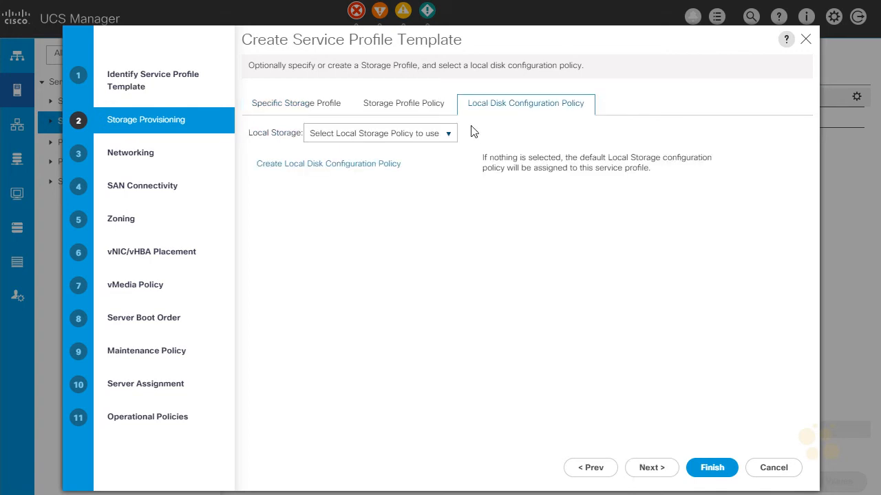
{"action": "left_click", "coordinate": [448, 141]}
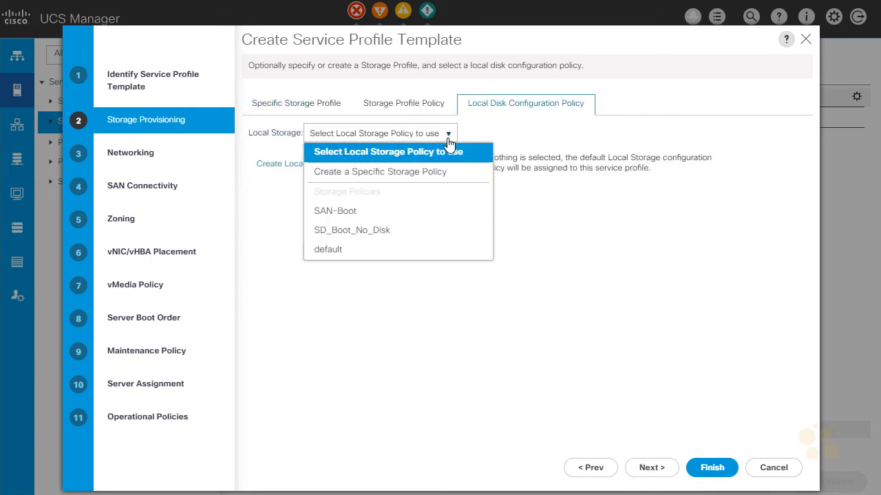
{"action": "left_click", "coordinate": [372, 233]}
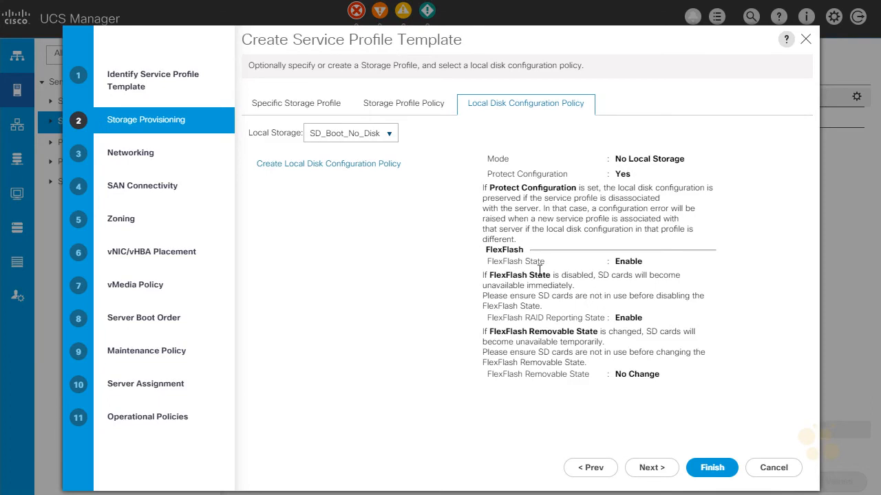
{"action": "double_click", "coordinate": [622, 262]}
{"action": "left_click", "coordinate": [631, 264]}
{"action": "left_click", "coordinate": [650, 468]}
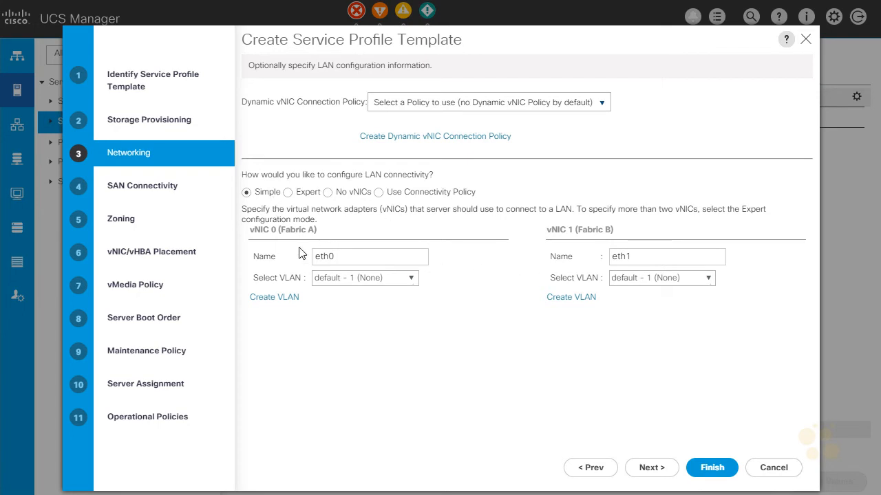
Switch LAN connectivity to Expert and add a vNIC named mgmt0 on Fabric A using the MAC_A address pool.
{"action": "left_click", "coordinate": [288, 194]}
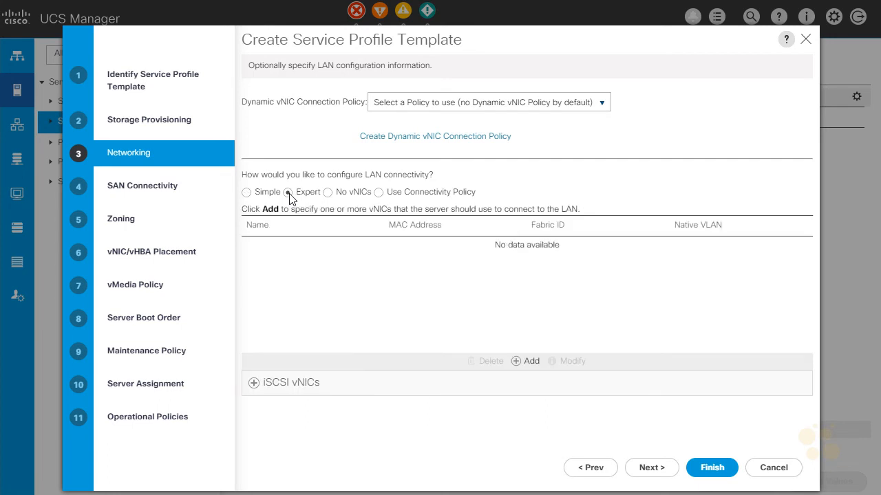
{"action": "left_click", "coordinate": [522, 363]}
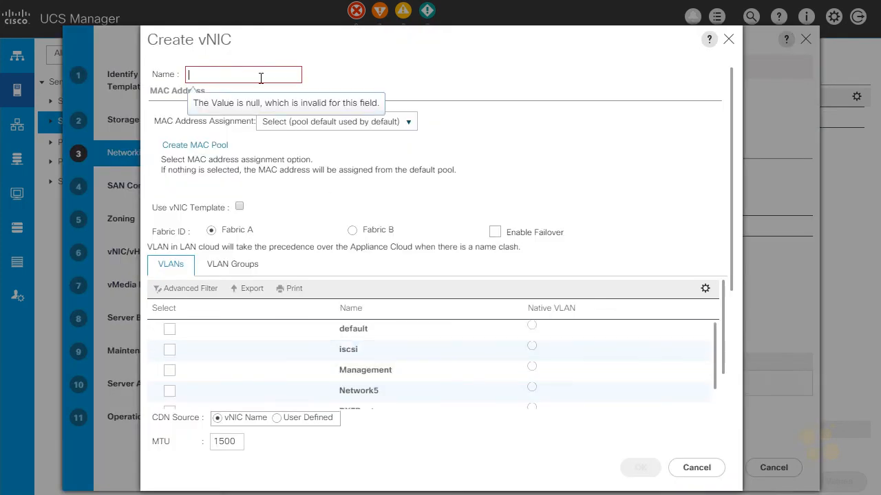
{"action": "type", "text": "mgmt0"}
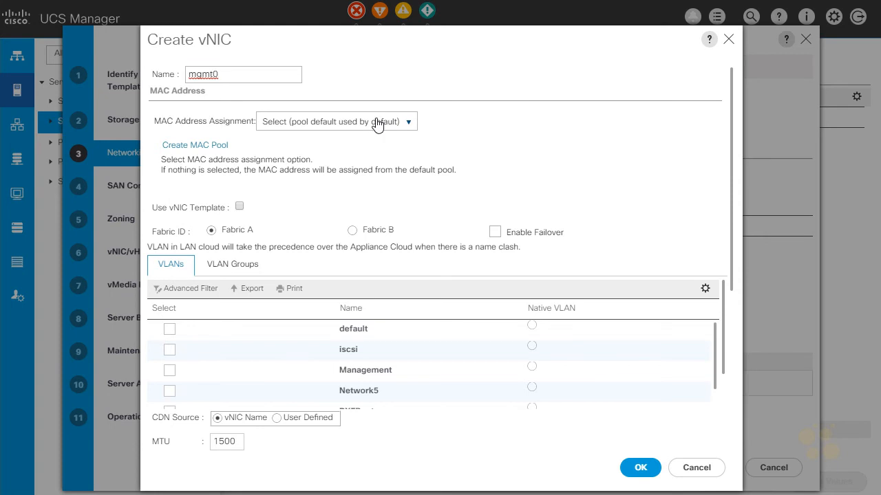
{"action": "left_click", "coordinate": [213, 231]}
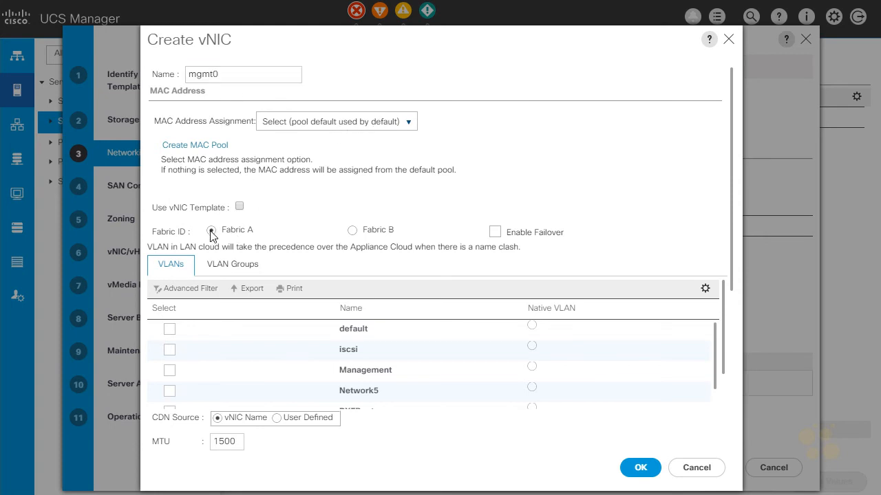
{"action": "left_click", "coordinate": [335, 123]}
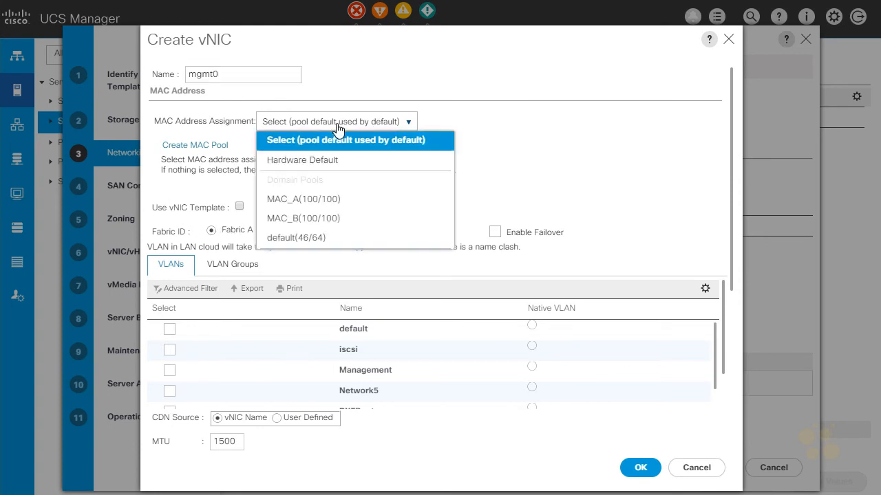
{"action": "left_click", "coordinate": [329, 208]}
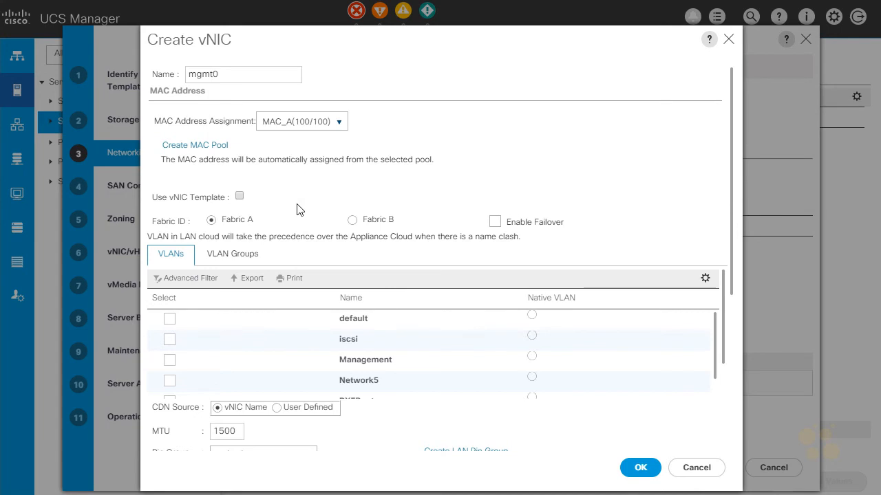
Assign the Management VLAN to vNIC mgmt0 and make it the native VLAN.
{"action": "scroll", "coordinate": [300, 210], "scroll_direction": "down", "scroll_amount": 2}
{"action": "left_click", "coordinate": [170, 291]}
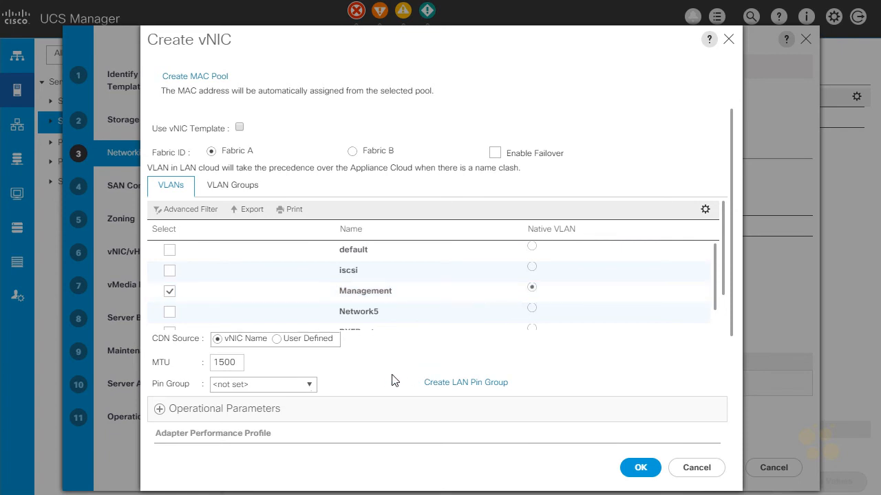
{"action": "scroll", "coordinate": [392, 381], "scroll_direction": "down", "scroll_amount": 5}
{"action": "double_click", "coordinate": [212, 183]}
{"action": "left_click", "coordinate": [361, 204]}
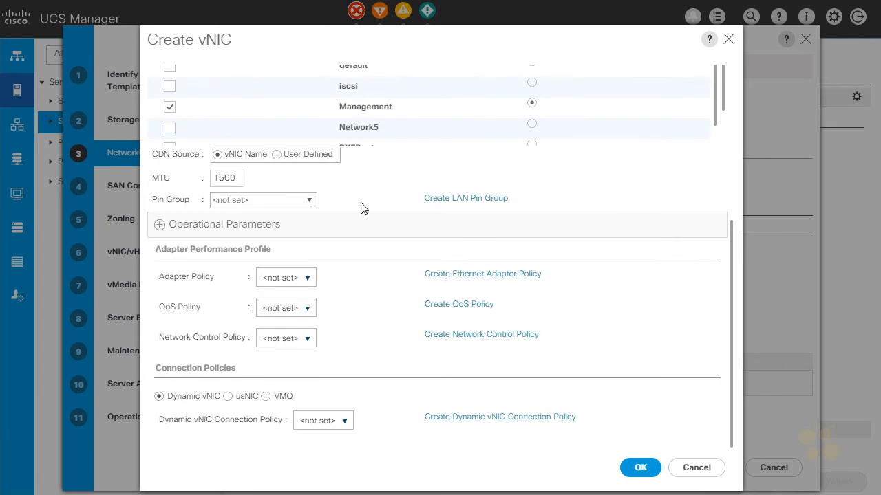
Give mgmt0 the VMWare adapter policy, QOS_BE QoS policy and CDP_On network control policy, and create the vNIC.
{"action": "left_click", "coordinate": [302, 282]}
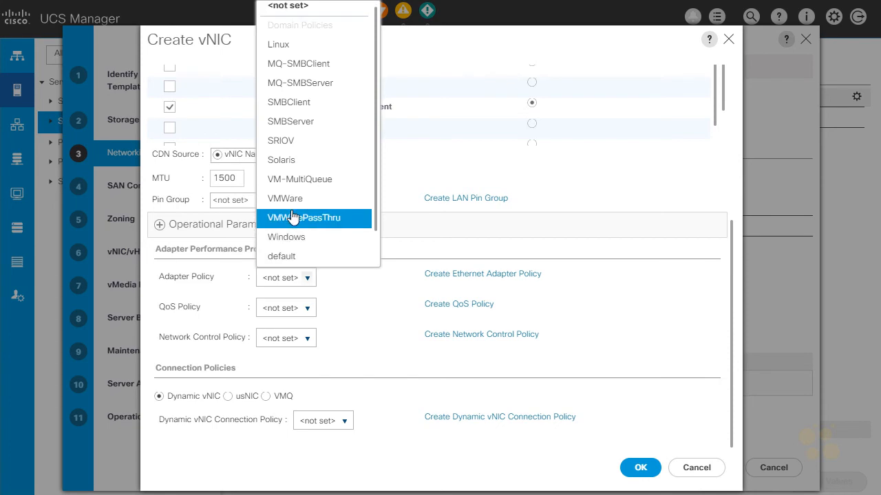
{"action": "left_click", "coordinate": [294, 202]}
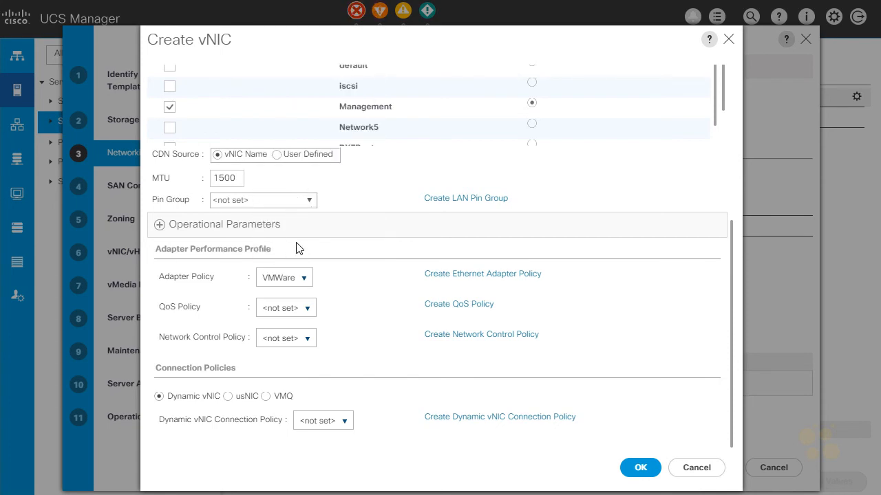
{"action": "left_click", "coordinate": [302, 315]}
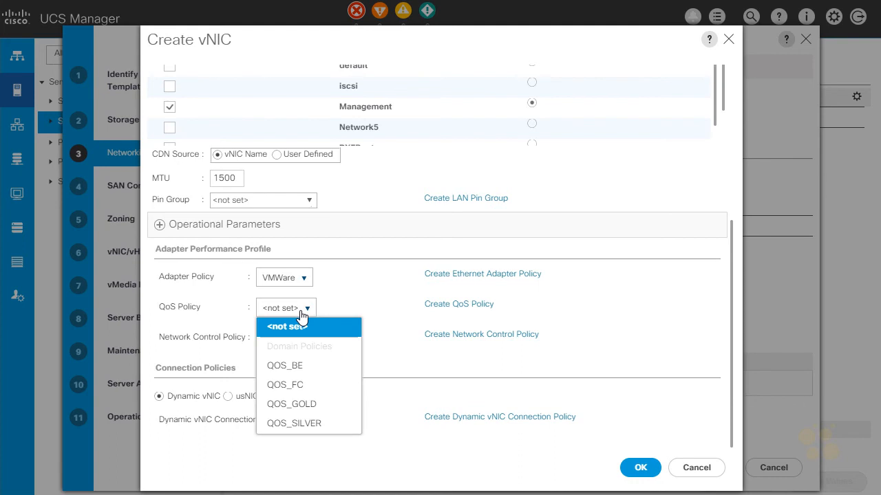
{"action": "left_click", "coordinate": [295, 368]}
{"action": "left_click", "coordinate": [300, 389]}
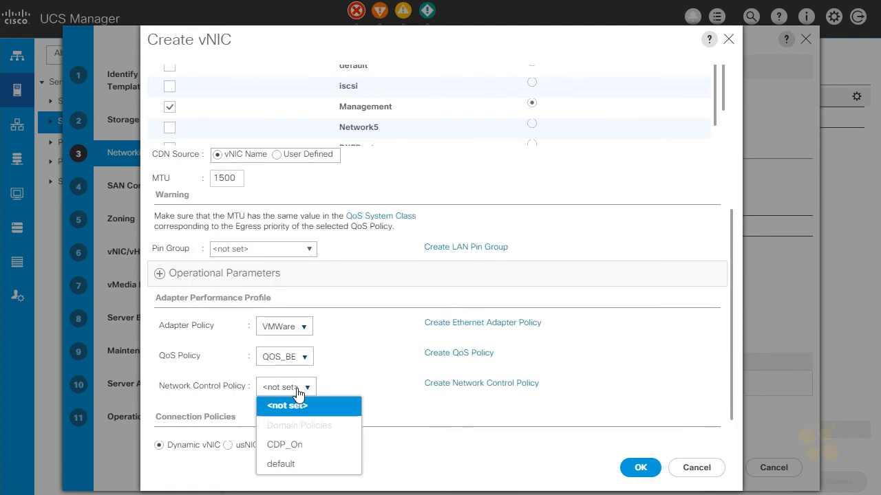
{"action": "left_click", "coordinate": [298, 447]}
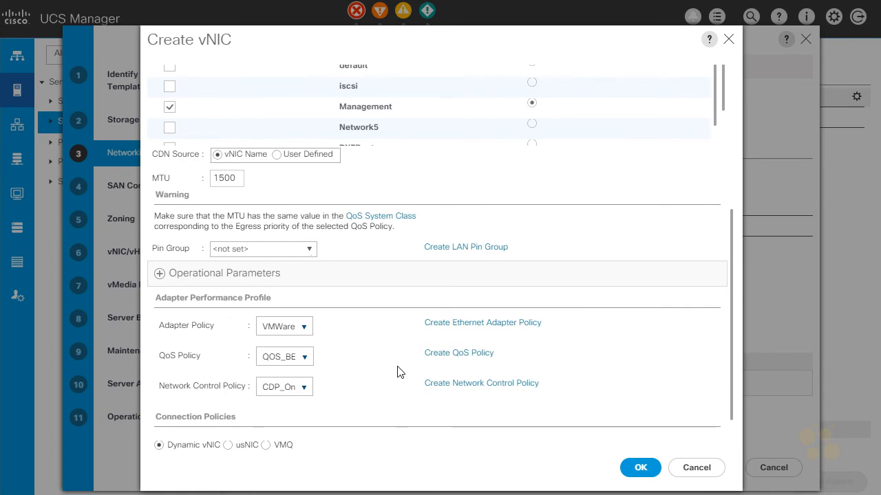
{"action": "scroll", "coordinate": [397, 372], "scroll_direction": "down", "scroll_amount": 2}
{"action": "left_click", "coordinate": [661, 479]}
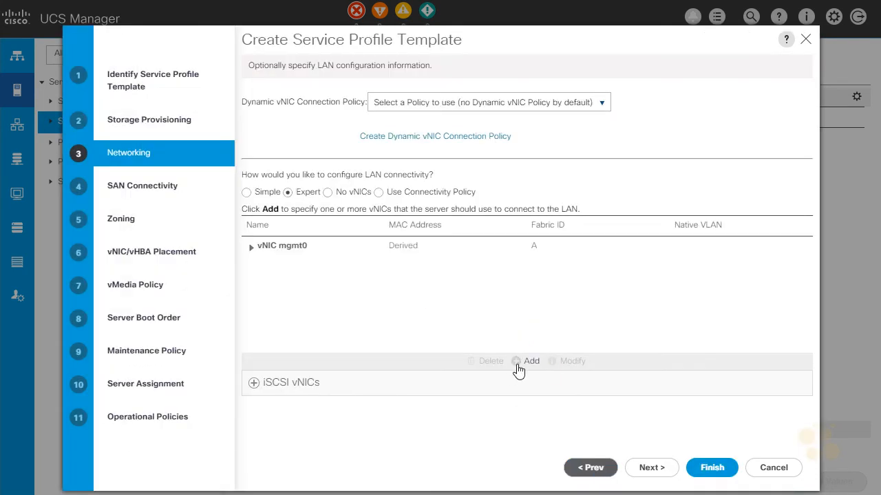
Add a second vNIC named mgmt1 on Fabric B using the MAC_B address pool.
{"action": "left_click", "coordinate": [516, 367]}
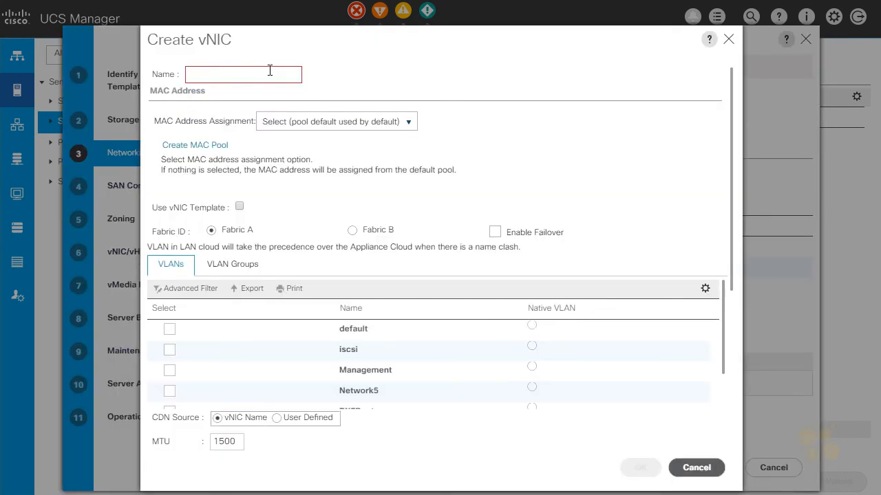
{"action": "left_click", "coordinate": [262, 72]}
{"action": "type", "text": "mgmt1"}
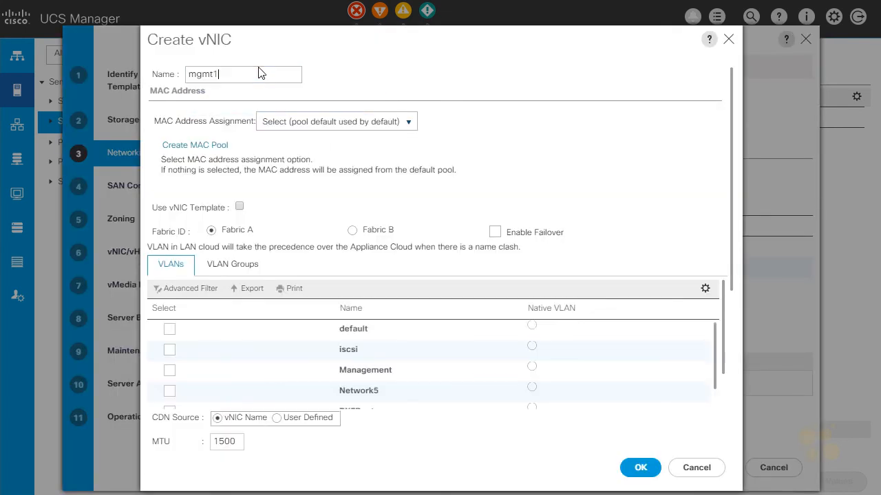
{"action": "left_click", "coordinate": [272, 122]}
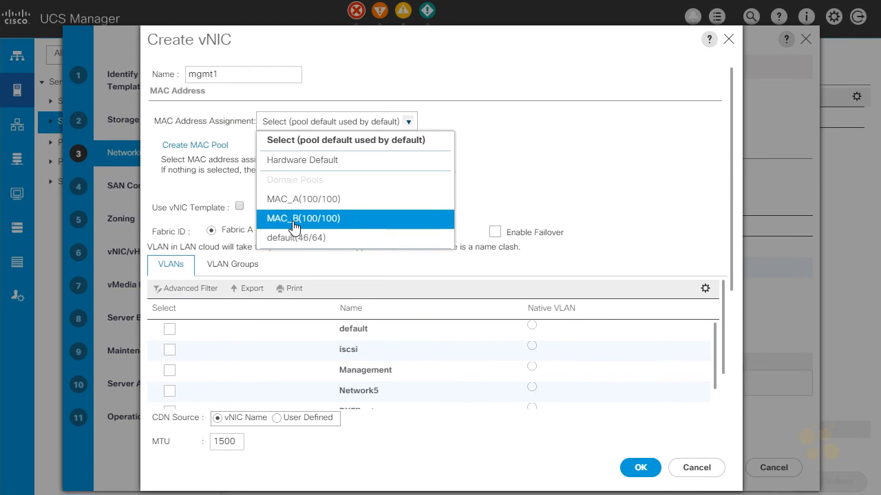
{"action": "left_click", "coordinate": [294, 219]}
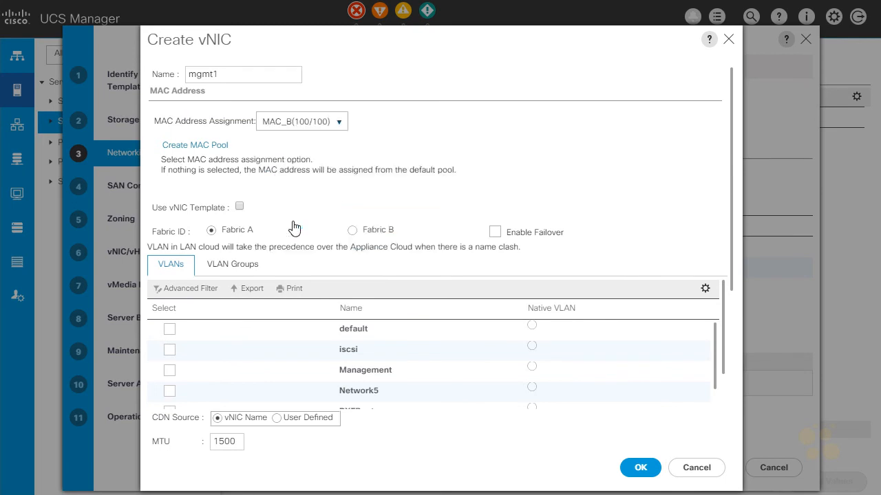
{"action": "left_click", "coordinate": [352, 220]}
Assign the Management VLAN to vNIC mgmt1 and make it the native VLAN.
{"action": "scroll", "coordinate": [297, 305], "scroll_direction": "down", "scroll_amount": 2}
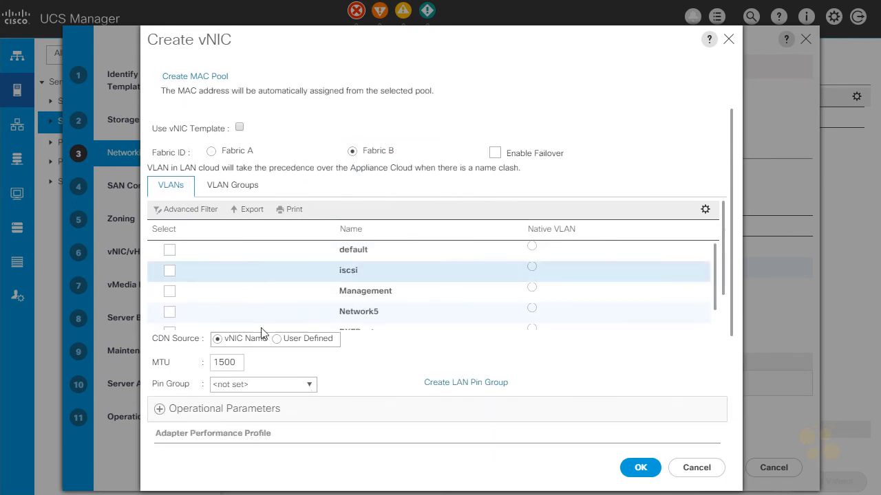
{"action": "left_click", "coordinate": [174, 293]}
{"action": "left_click", "coordinate": [533, 289]}
Give mgmt1 the VMWare adapter policy, QOS_BE QoS policy and CDP_On network control policy, and create the vNIC.
{"action": "scroll", "coordinate": [367, 370], "scroll_direction": "down", "scroll_amount": 5}
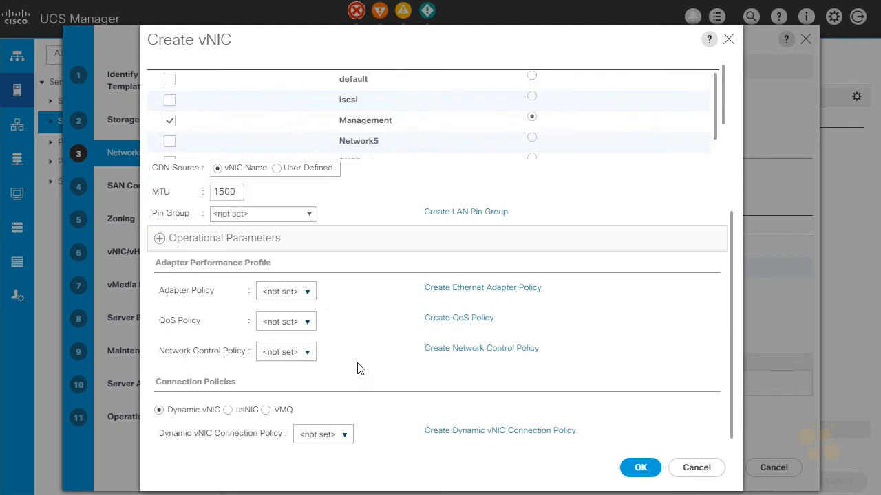
{"action": "left_click", "coordinate": [293, 280]}
{"action": "left_click", "coordinate": [283, 202]}
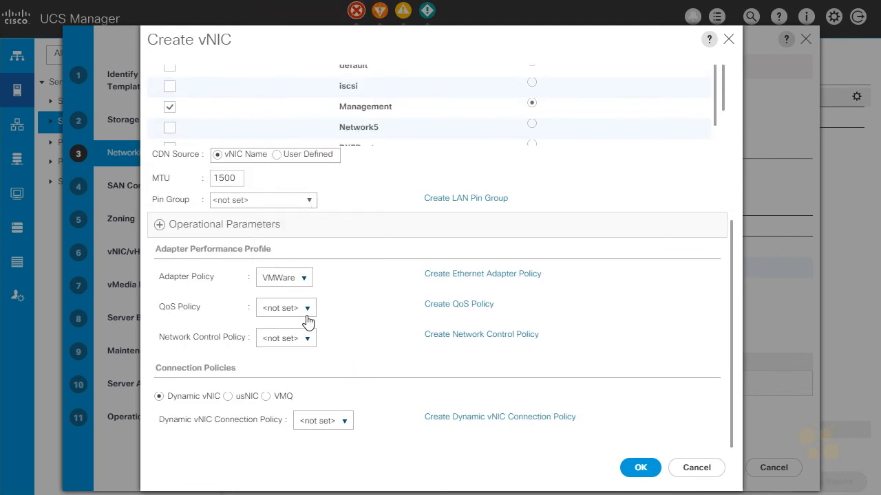
{"action": "left_click", "coordinate": [307, 309]}
{"action": "left_click", "coordinate": [295, 371]}
{"action": "left_click", "coordinate": [306, 388]}
{"action": "left_click", "coordinate": [292, 445]}
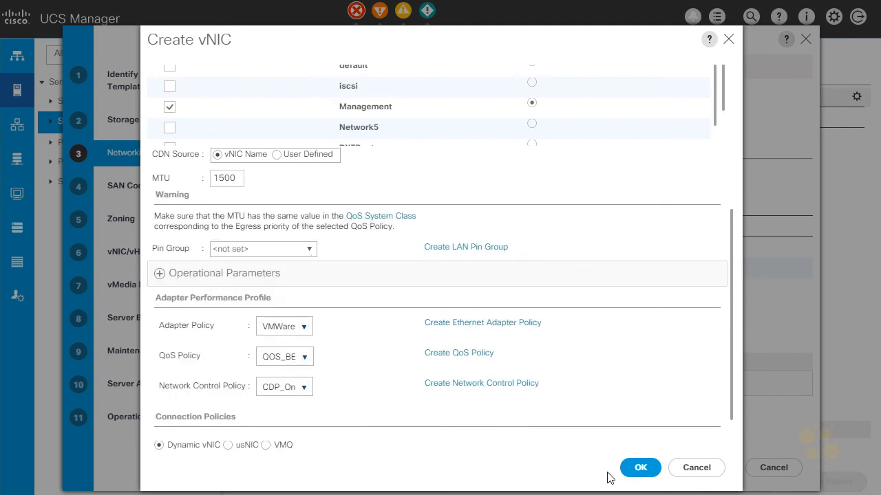
{"action": "left_click", "coordinate": [640, 470]}
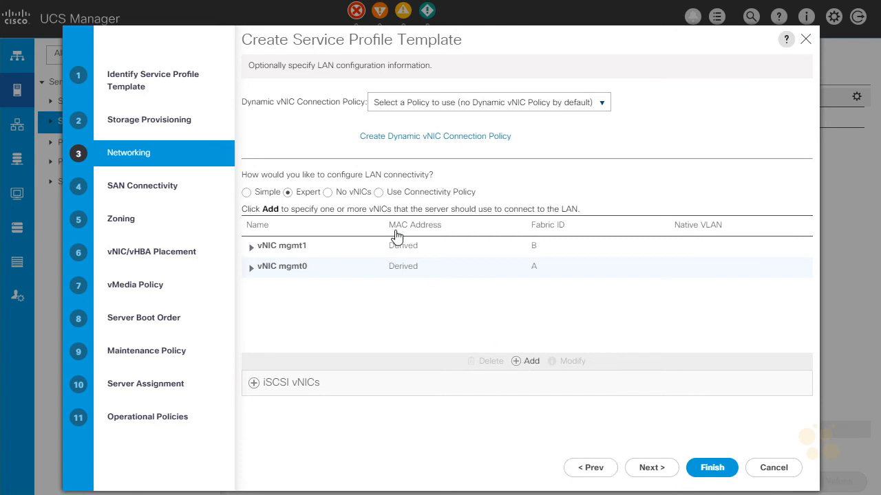
Add a vNIC named eth0 on Fabric A using the MAC_A address pool.
{"action": "left_click", "coordinate": [525, 360]}
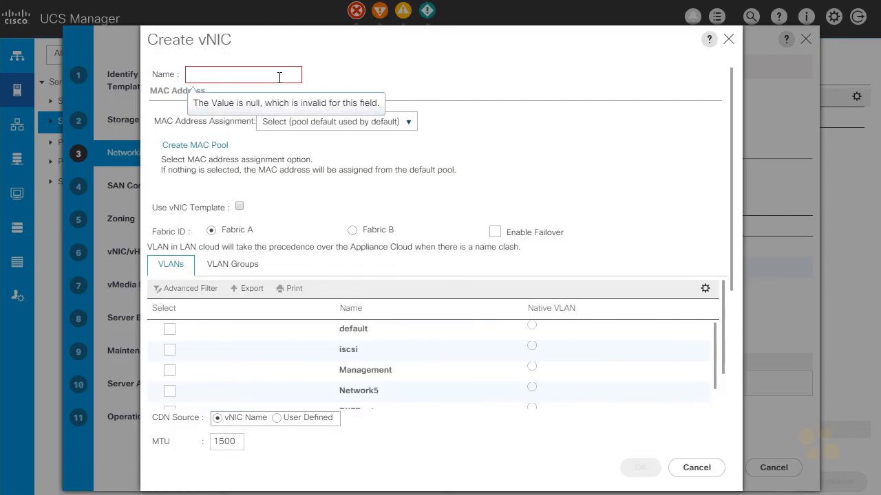
{"action": "type", "text": "eth0"}
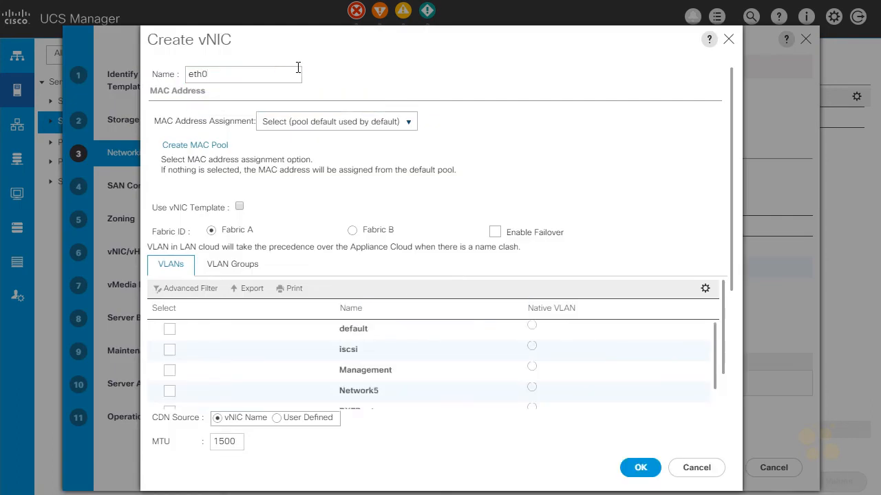
{"action": "left_click", "coordinate": [411, 122]}
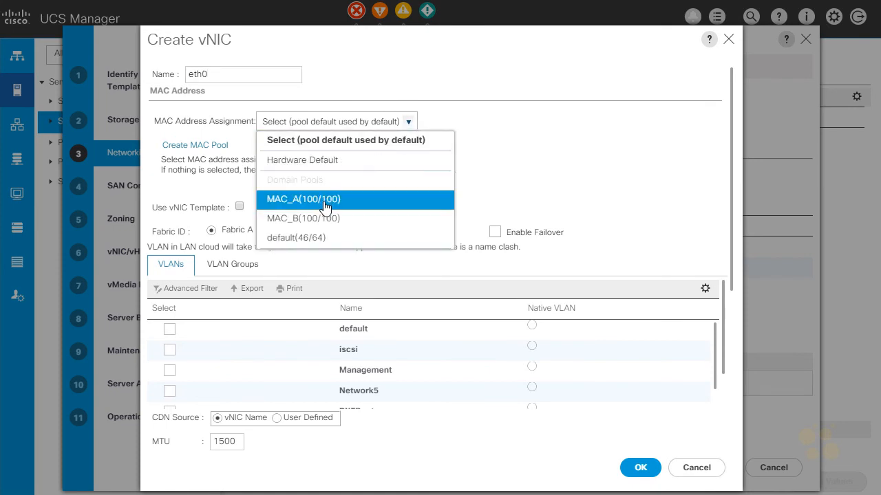
{"action": "left_click", "coordinate": [322, 202]}
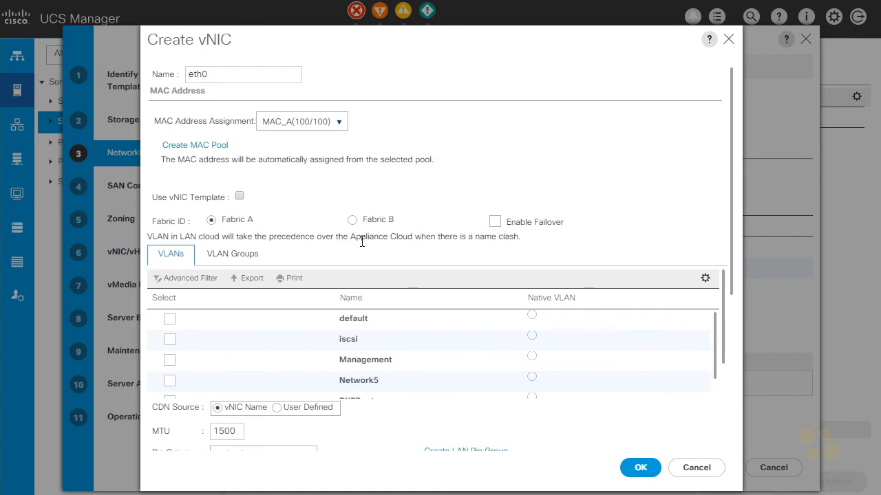
Assign the Network5 and Servers4 VLANs to vNIC eth0.
{"action": "scroll", "coordinate": [197, 269], "scroll_direction": "down", "scroll_amount": 2}
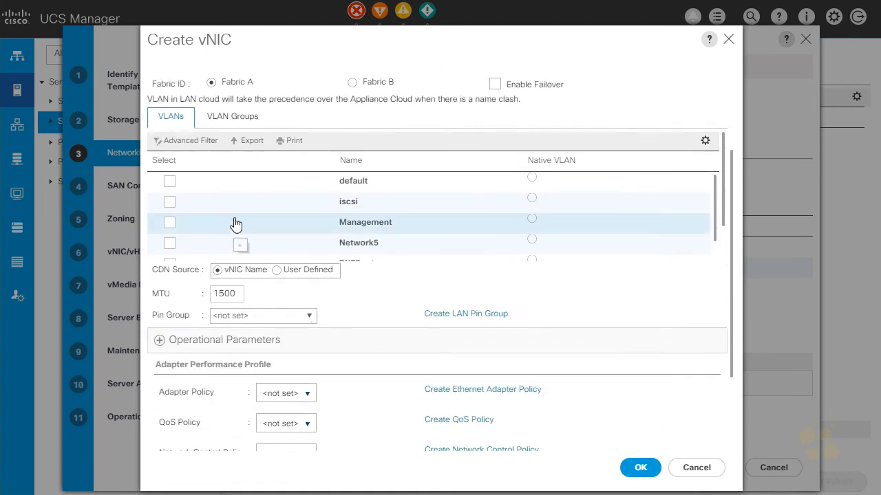
{"action": "scroll", "coordinate": [233, 219], "scroll_direction": "down", "scroll_amount": 1}
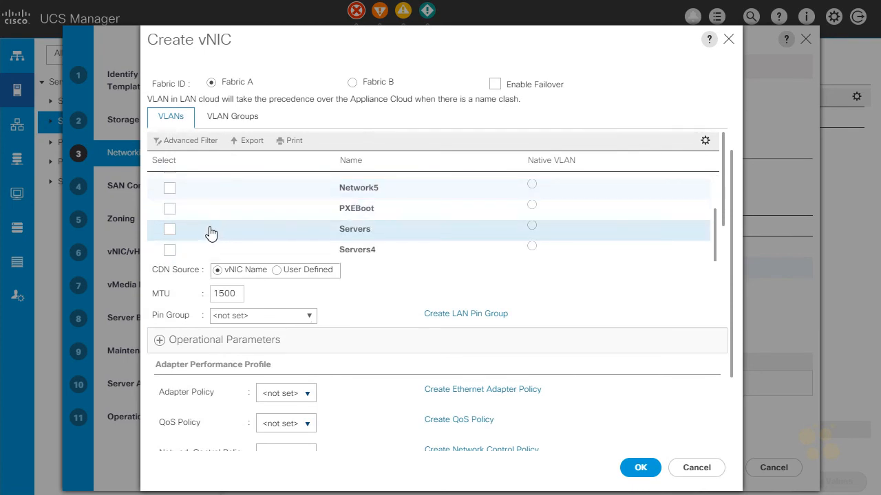
{"action": "left_click", "coordinate": [170, 193]}
{"action": "left_click", "coordinate": [170, 251]}
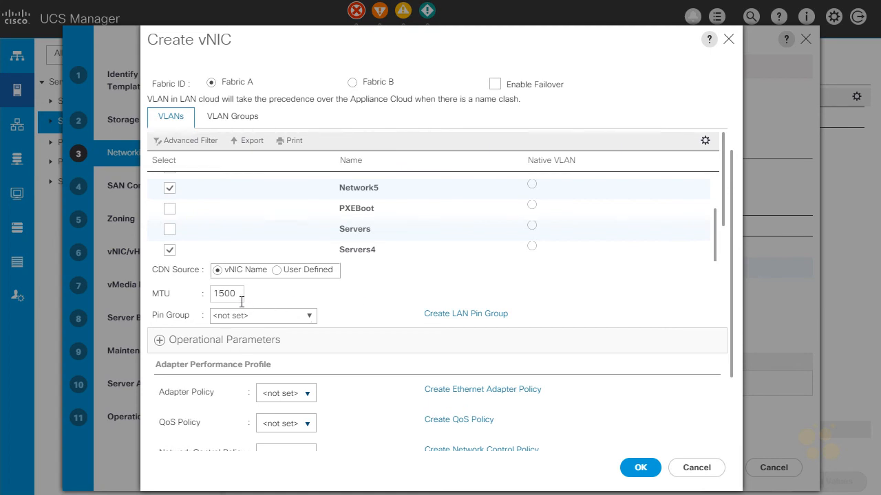
Give eth0 the VMWare adapter policy, QOS_BE QoS policy and CDP_On network control policy, and create the vNIC.
{"action": "scroll", "coordinate": [404, 301], "scroll_direction": "down", "scroll_amount": 3}
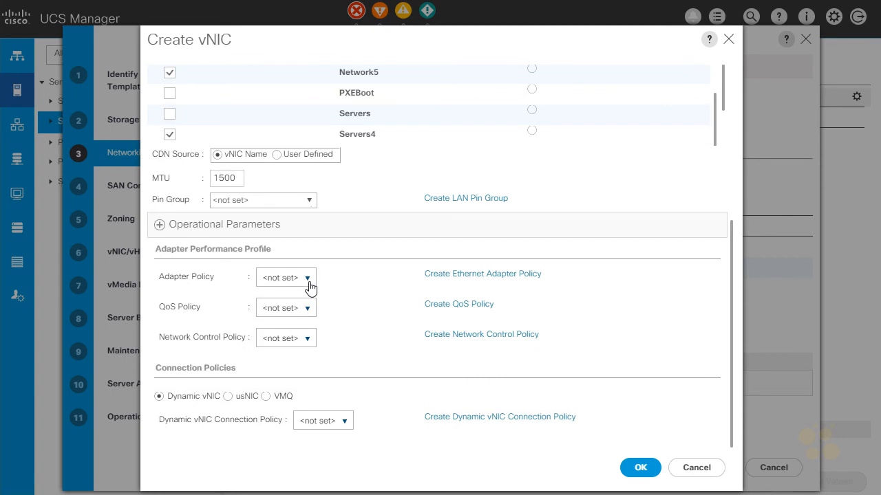
{"action": "left_click", "coordinate": [310, 288]}
{"action": "left_click", "coordinate": [306, 203]}
{"action": "left_click", "coordinate": [309, 305]}
{"action": "left_click", "coordinate": [304, 368]}
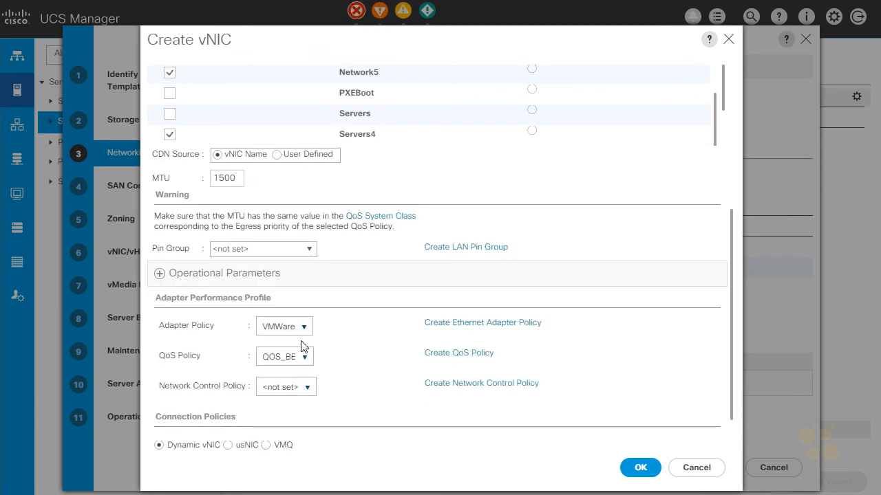
{"action": "left_click", "coordinate": [306, 388]}
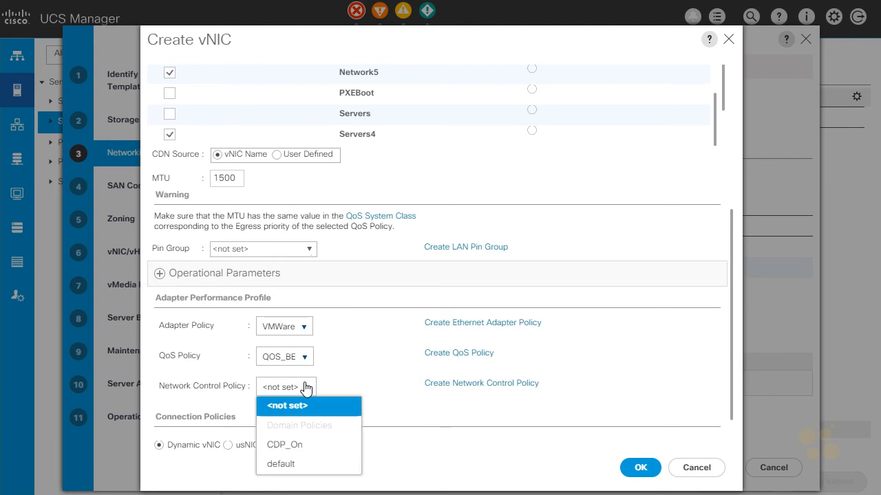
{"action": "left_click", "coordinate": [297, 450]}
{"action": "left_click", "coordinate": [655, 468]}
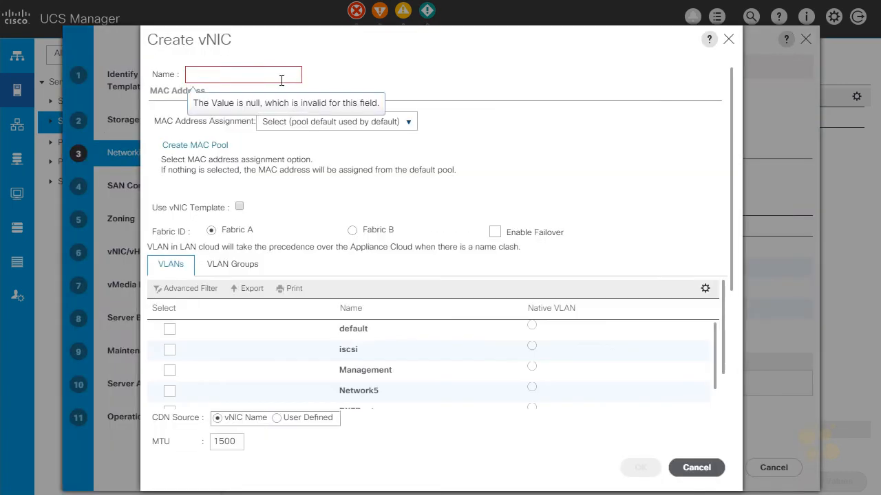
Add a vNIC named vmotion0 on Fabric A using the MAC_A address pool, with failover enabled.
{"action": "type", "text": "vmotion0"}
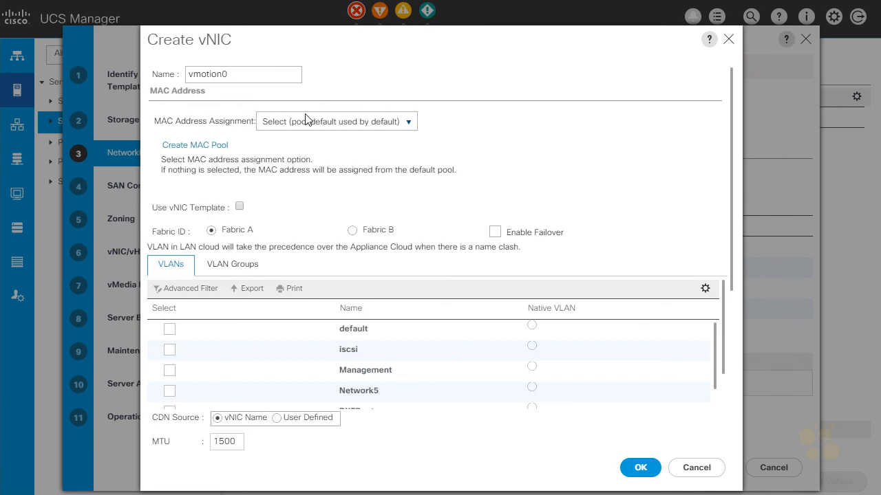
{"action": "left_click", "coordinate": [306, 119]}
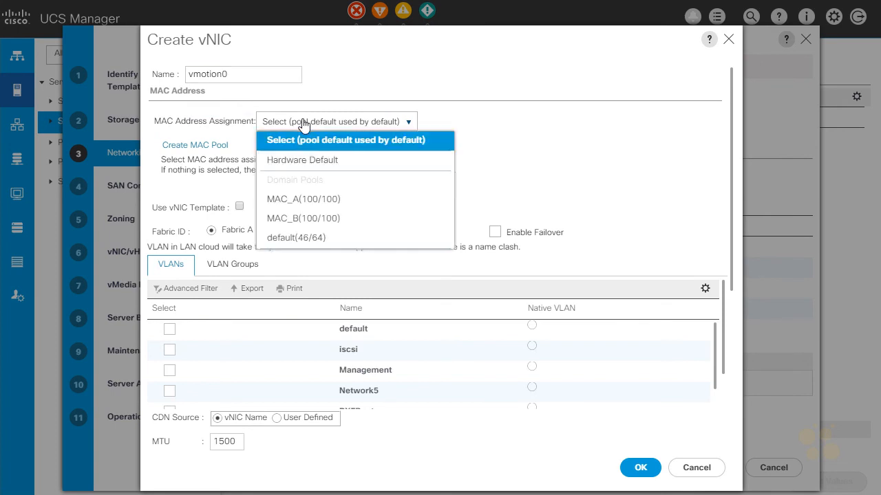
{"action": "left_click", "coordinate": [307, 198]}
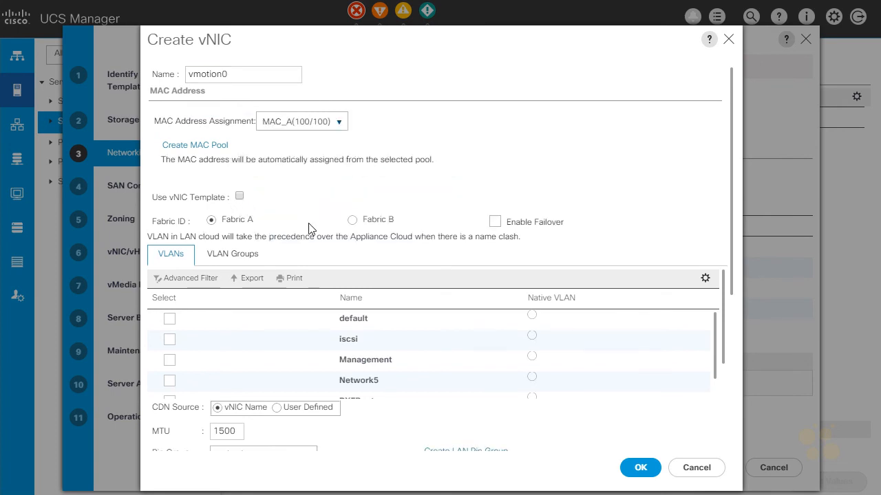
{"action": "left_click", "coordinate": [495, 221]}
Assign the Network5 VLAN to vNIC vmotion0 and make it the native VLAN.
{"action": "scroll", "coordinate": [276, 351], "scroll_direction": "down", "scroll_amount": 1}
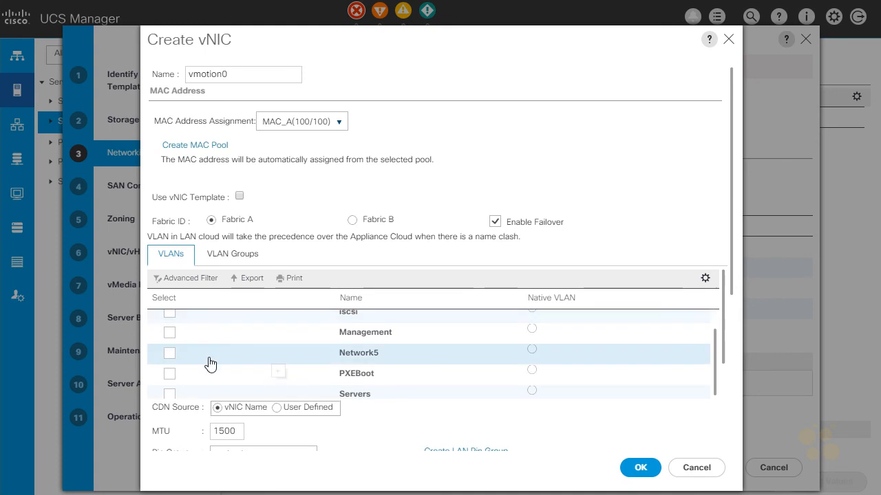
{"action": "left_click", "coordinate": [170, 354]}
{"action": "left_click", "coordinate": [531, 351]}
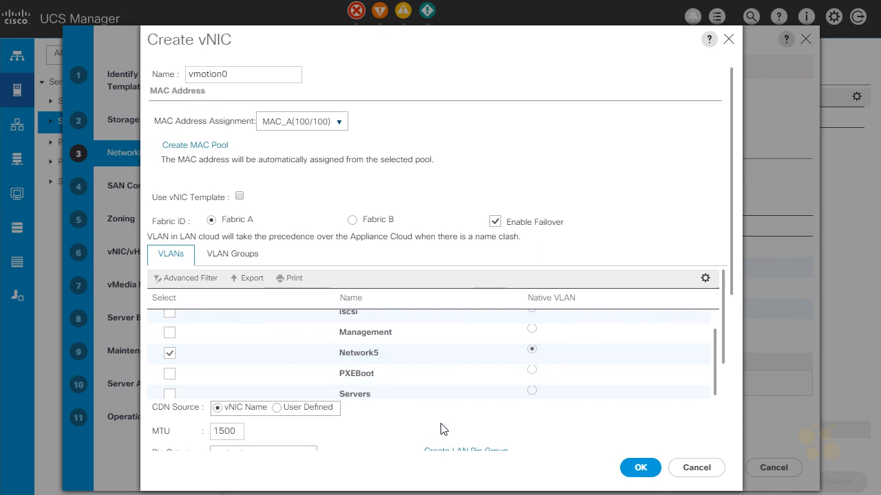
Set vmotion0's MTU to 9000 and its QoS policy to QOS_SILVER.
{"action": "scroll", "coordinate": [440, 429], "scroll_direction": "down", "scroll_amount": 3}
{"action": "double_click", "coordinate": [226, 226]}
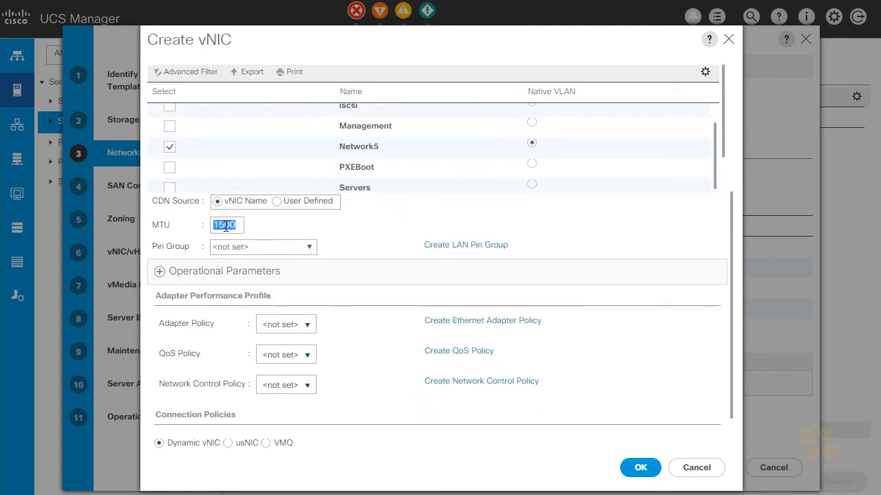
{"action": "type", "text": "9000"}
{"action": "left_click", "coordinate": [303, 358]}
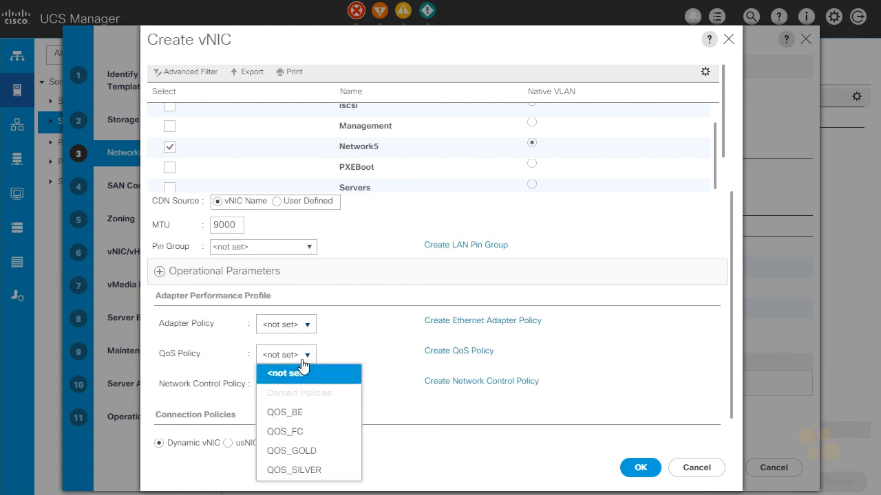
{"action": "left_click", "coordinate": [292, 470]}
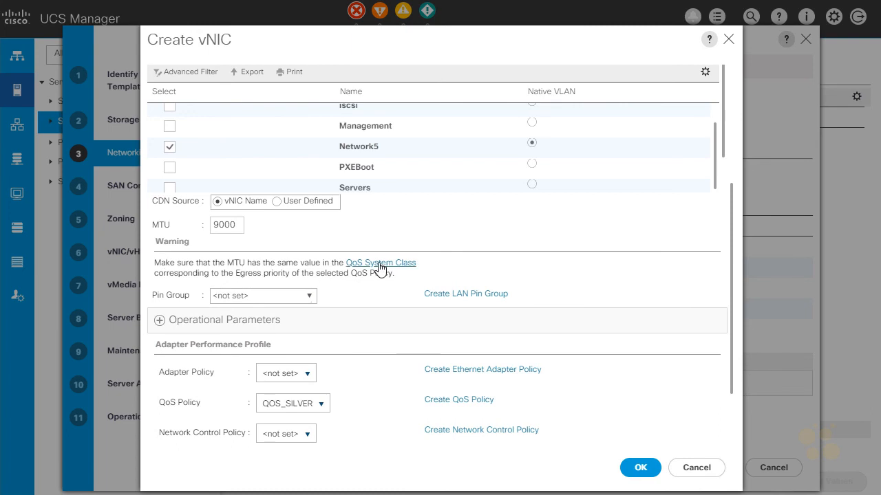
Give vmotion0 the VMWare adapter policy and CDP_On network control policy, and create the vNIC.
{"action": "left_click", "coordinate": [309, 372]}
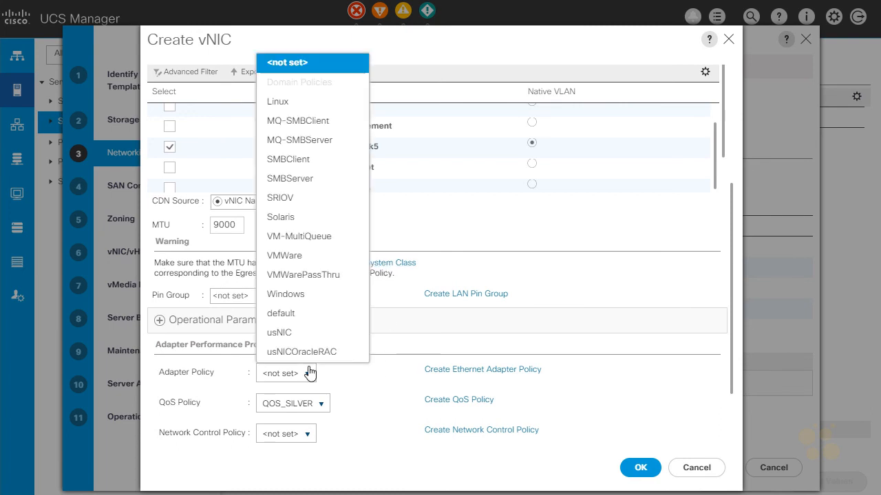
{"action": "left_click", "coordinate": [302, 254]}
{"action": "left_click", "coordinate": [303, 433]}
{"action": "left_click", "coordinate": [303, 394]}
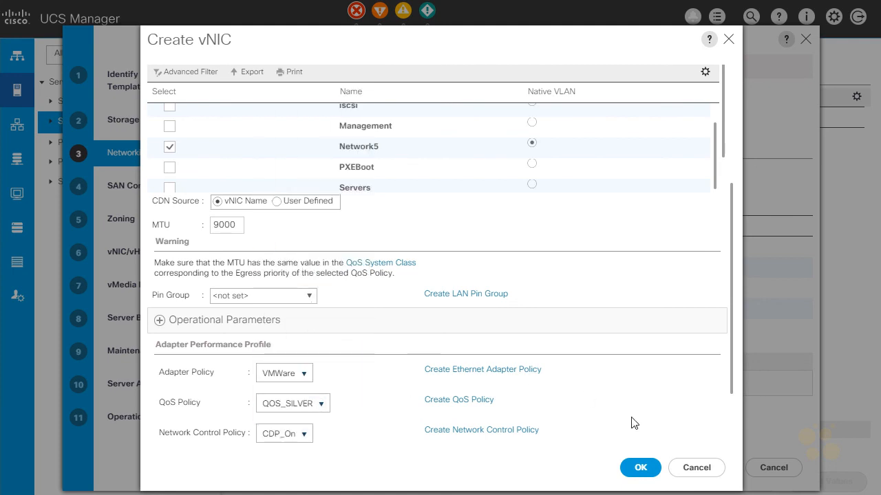
{"action": "left_click", "coordinate": [636, 468]}
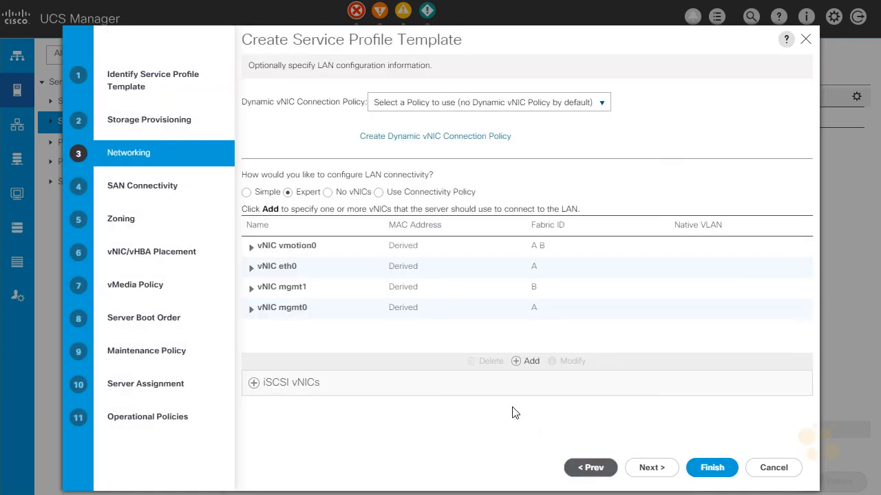
Add a vNIC named storage0 on Fabric A using the MAC_A address pool.
{"action": "left_click", "coordinate": [519, 360]}
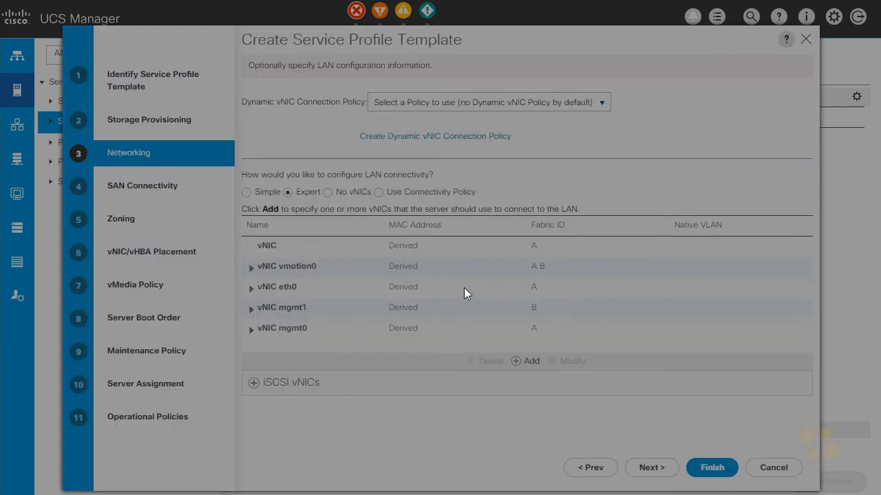
{"action": "left_click", "coordinate": [279, 72]}
{"action": "type", "text": "storage0"}
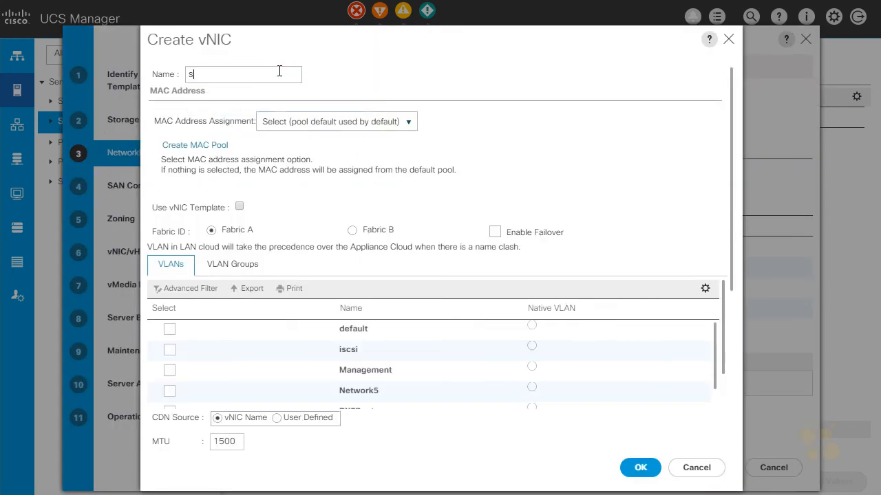
{"action": "left_click", "coordinate": [302, 124]}
{"action": "left_click", "coordinate": [296, 200]}
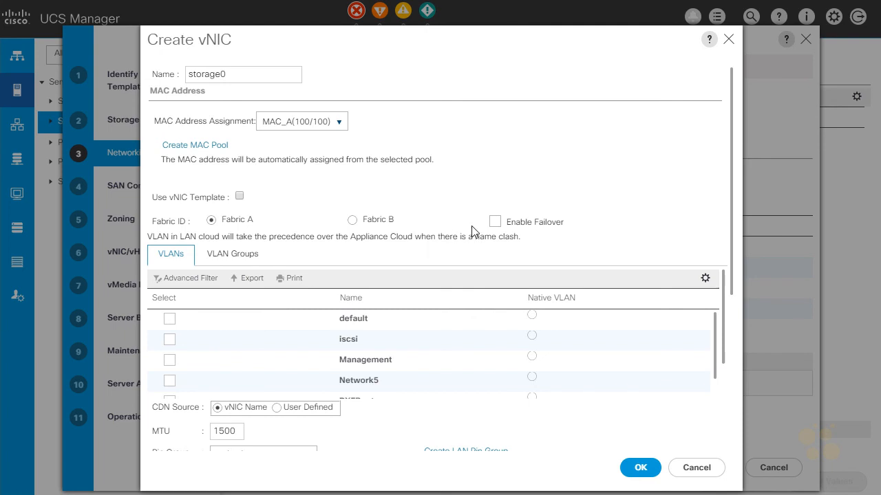
Assign the iscsi VLAN to vNIC storage0 as the native VLAN and set the MTU to 9000.
{"action": "scroll", "coordinate": [387, 255], "scroll_direction": "down", "scroll_amount": 2}
{"action": "left_click", "coordinate": [170, 202]}
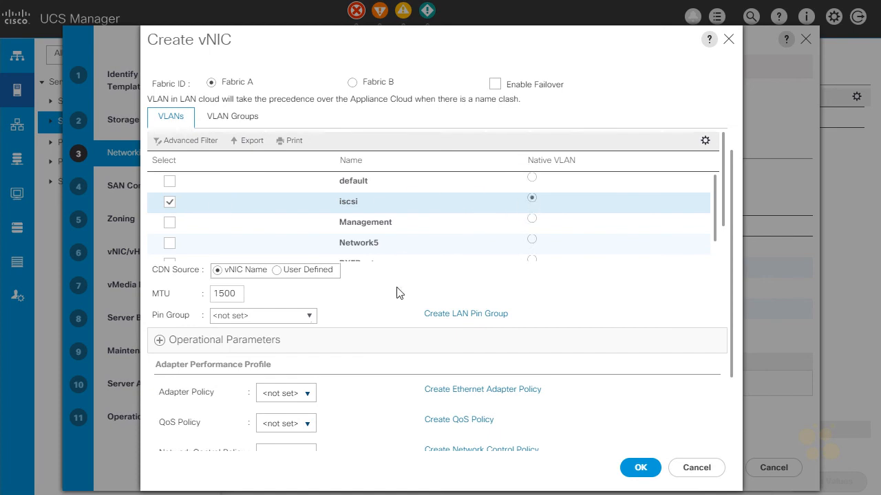
{"action": "double_click", "coordinate": [228, 288]}
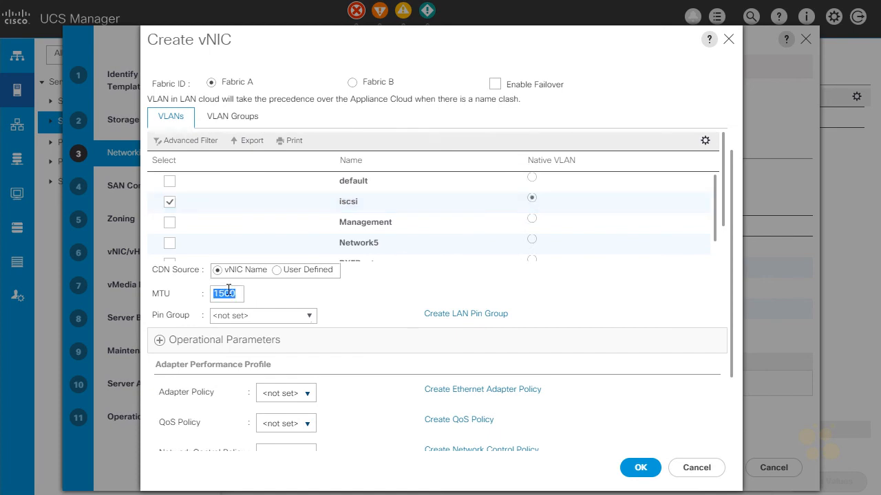
{"action": "type", "text": "9000"}
Give storage0 the QOS_GOLD QoS policy, VMWare adapter policy and CDP_On network control policy, and create the vNIC.
{"action": "scroll", "coordinate": [371, 316], "scroll_direction": "down", "scroll_amount": 2}
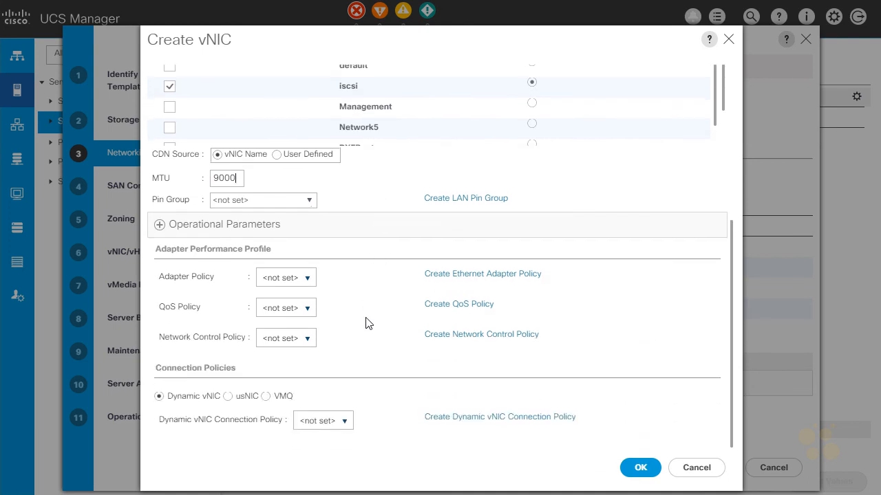
{"action": "left_click", "coordinate": [303, 311]}
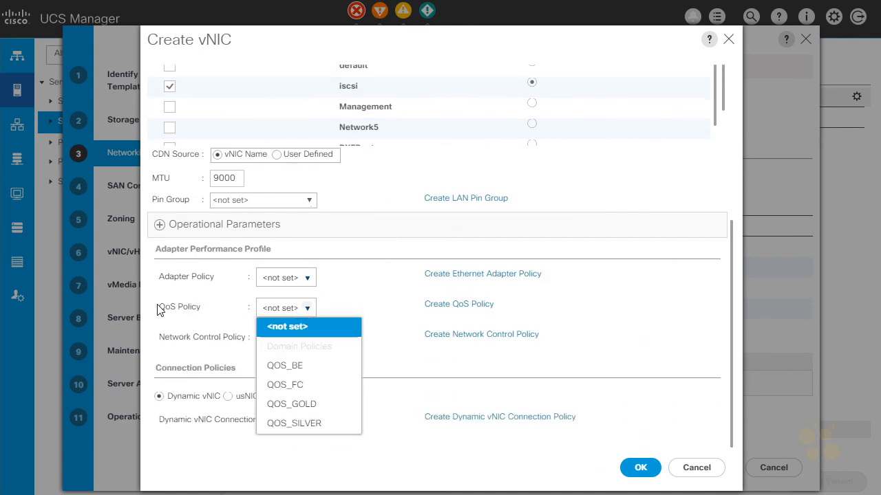
{"action": "left_click", "coordinate": [315, 411]}
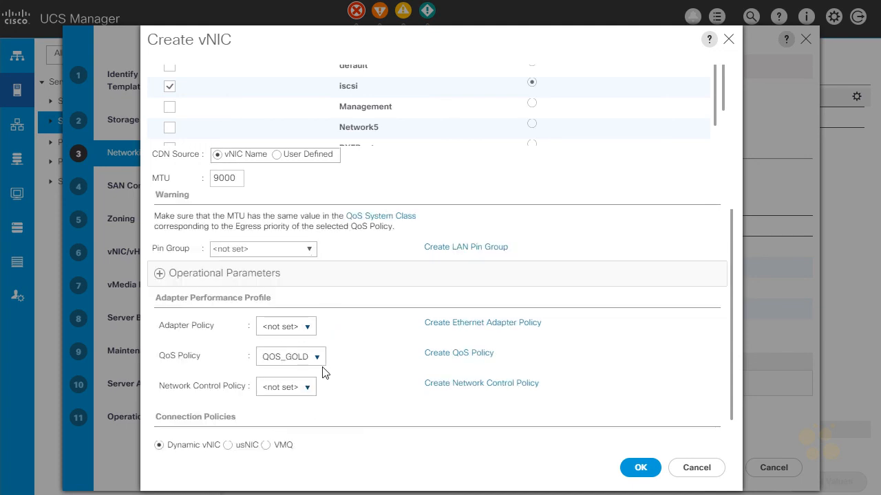
{"action": "left_click", "coordinate": [306, 328]}
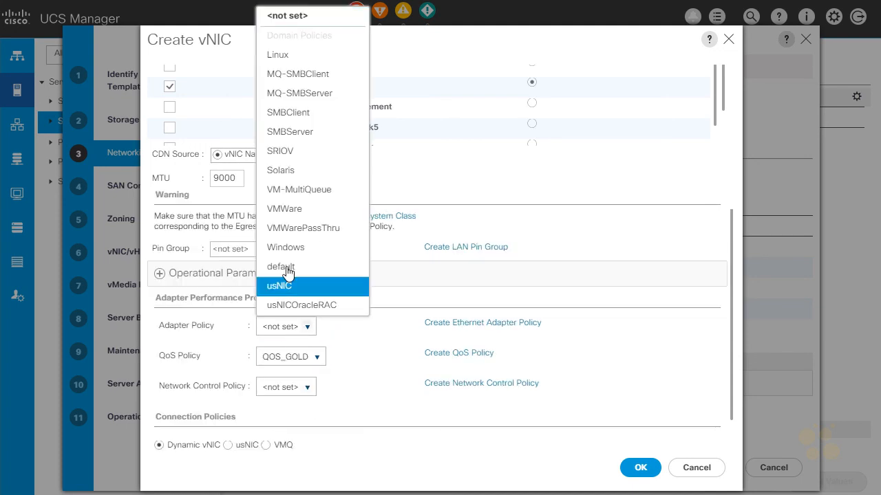
{"action": "left_click", "coordinate": [294, 210]}
{"action": "left_click", "coordinate": [306, 393]}
{"action": "left_click", "coordinate": [297, 446]}
{"action": "left_click", "coordinate": [640, 467]}
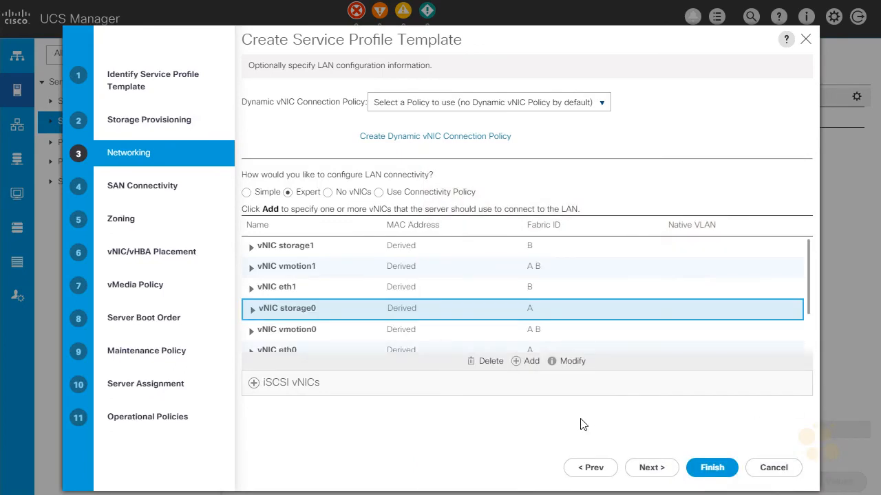
{"action": "left_click", "coordinate": [286, 271]}
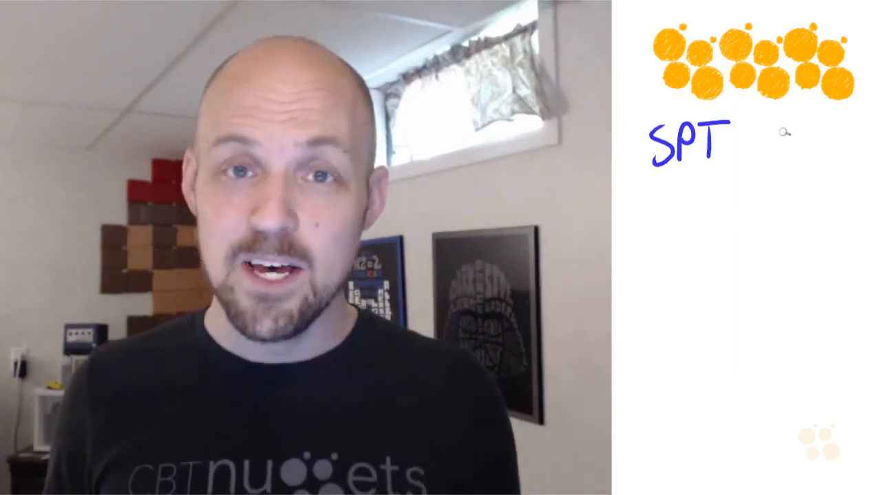
{"action": "left_click_drag", "start_coordinate": [773, 131], "coordinate": [773, 157]}
{"action": "left_click_drag", "start_coordinate": [778, 142], "coordinate": [813, 159]}
{"action": "mouse_move", "coordinate": [819, 131]}
{"action": "left_mouse_down"}
{"action": "mouse_move", "coordinate": [821, 160]}
{"action": "mouse_move", "coordinate": [846, 144]}
{"action": "left_mouse_up"}
{"action": "left_click_drag", "start_coordinate": [858, 143], "coordinate": [873, 158]}
{"action": "left_click_drag", "start_coordinate": [647, 206], "coordinate": [669, 206]}
{"action": "mouse_move", "coordinate": [677, 192]}
{"action": "left_mouse_down"}
{"action": "mouse_move", "coordinate": [826, 210]}
{"action": "mouse_move", "coordinate": [729, 270]}
{"action": "mouse_move", "coordinate": [777, 262]}
{"action": "mouse_move", "coordinate": [814, 274]}
{"action": "left_mouse_up"}
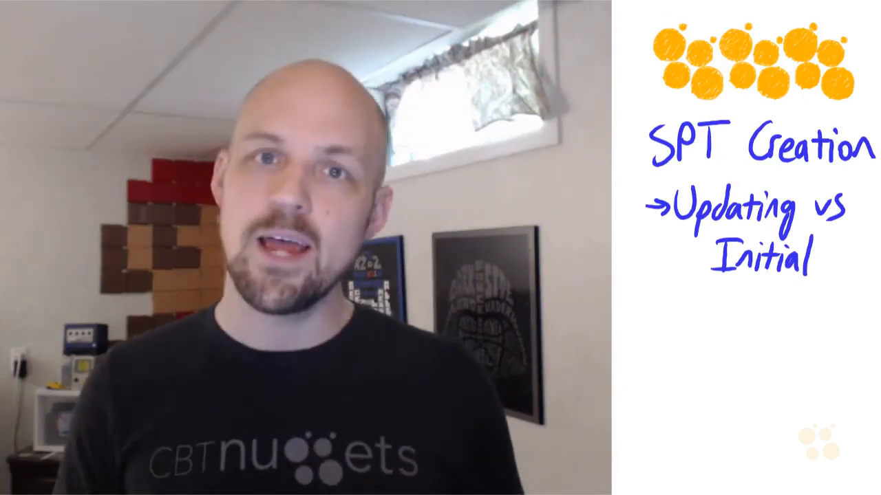
{"action": "mouse_move", "coordinate": [643, 314]}
{"action": "left_mouse_down"}
{"action": "mouse_move", "coordinate": [754, 314]}
{"action": "mouse_move", "coordinate": [780, 329]}
{"action": "mouse_move", "coordinate": [821, 310]}
{"action": "mouse_move", "coordinate": [688, 365]}
{"action": "mouse_move", "coordinate": [817, 365]}
{"action": "mouse_move", "coordinate": [723, 389]}
{"action": "mouse_move", "coordinate": [841, 394]}
{"action": "left_mouse_up"}
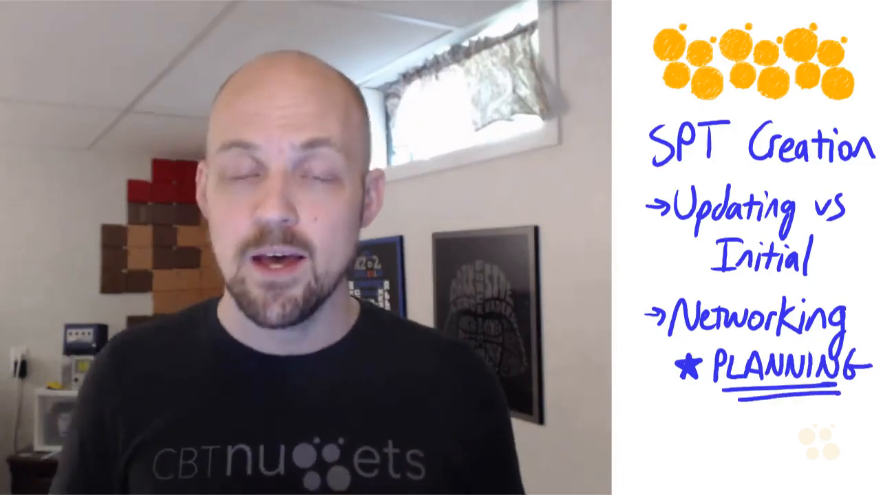